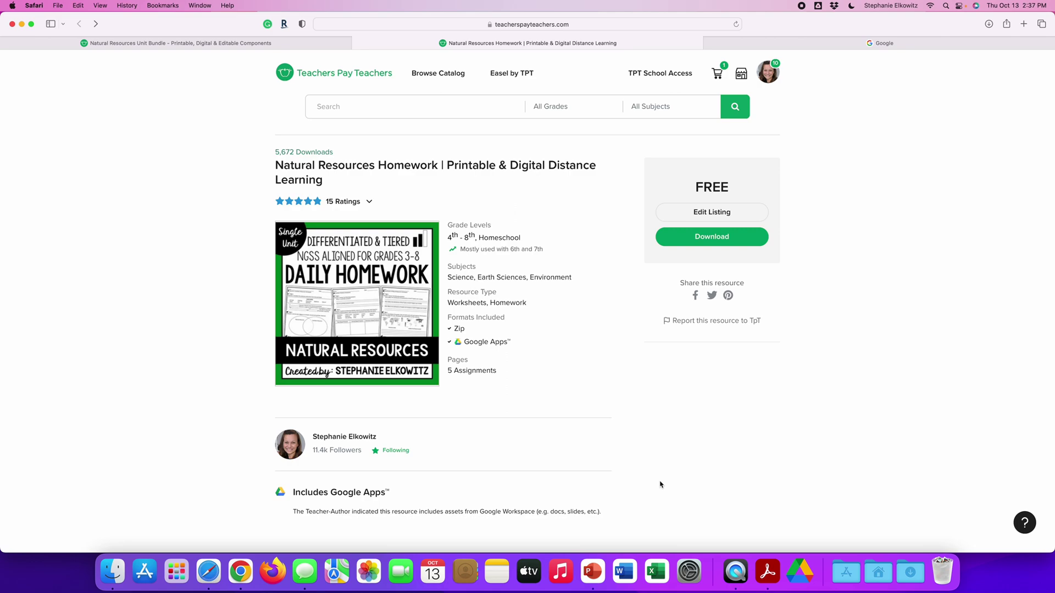
- Show the downloaded Natural Resources Homework files from the browser's downloads list
left_click(910, 572)
- Open Downloads in Finder and inspect Natural Resources Homework's Digital Assignments subfolder and PDF
left_click(936, 527)
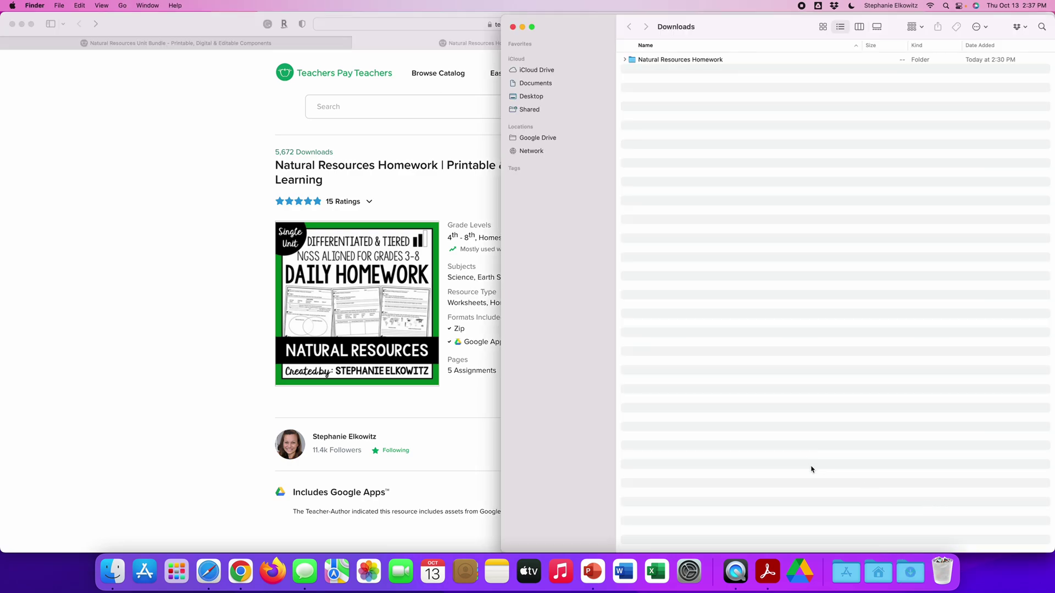
left_click(634, 62)
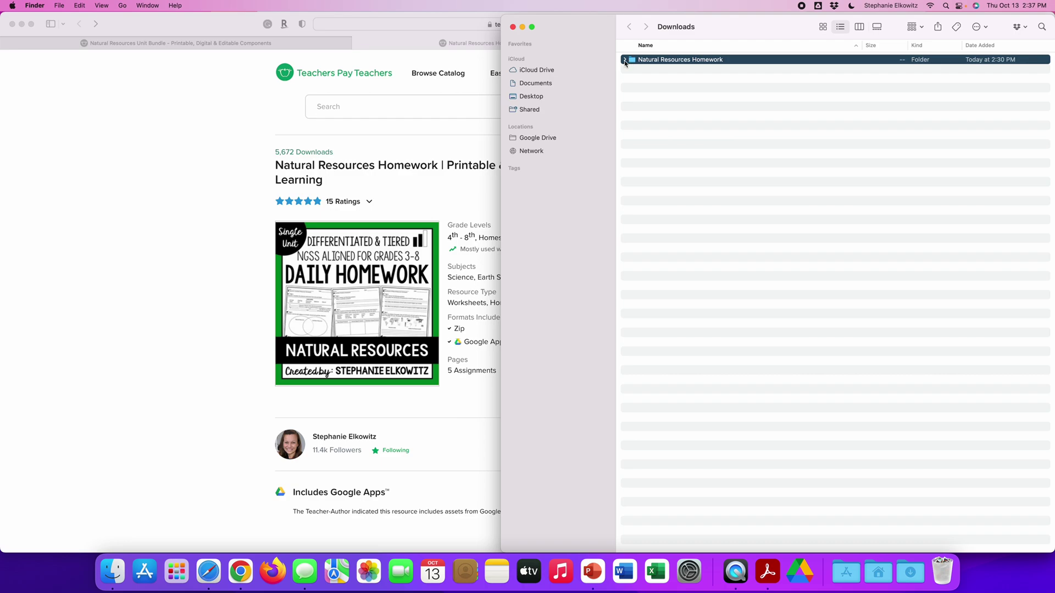
left_click(625, 61)
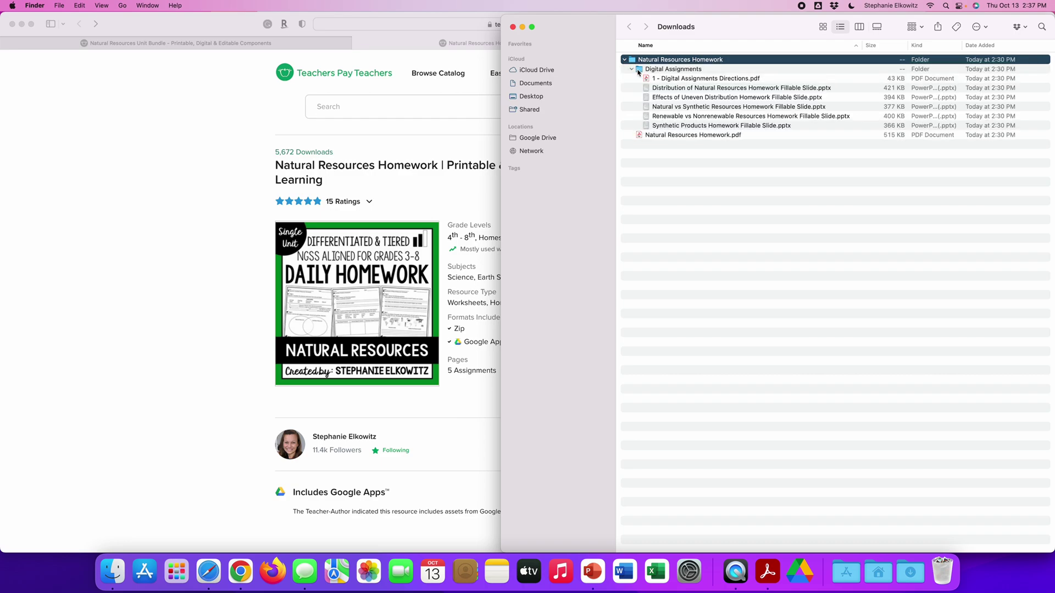
left_click(663, 137)
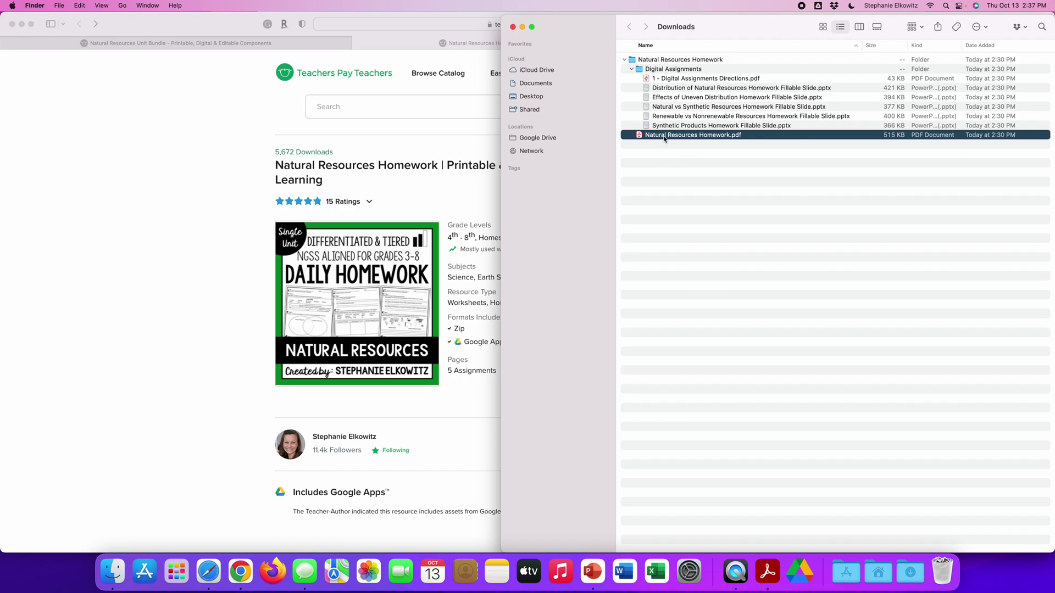
left_click(632, 69)
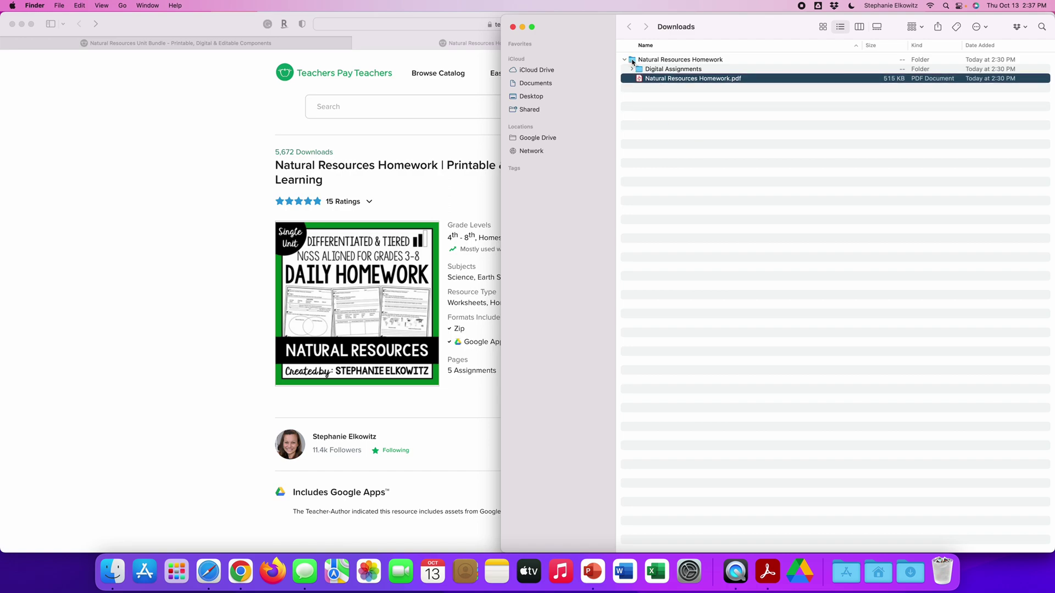
left_click(633, 60)
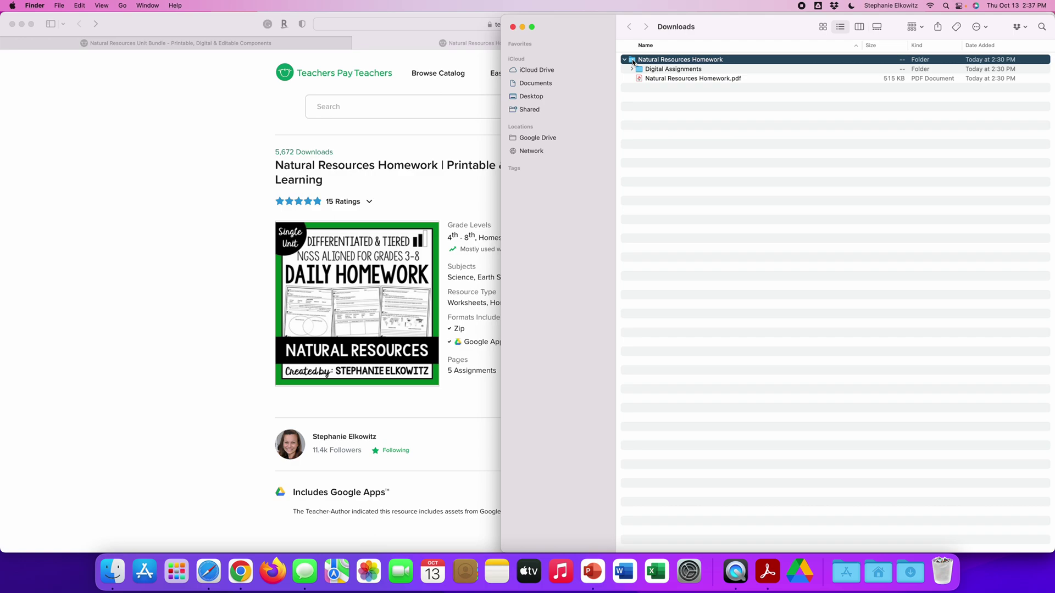
right_click(633, 62)
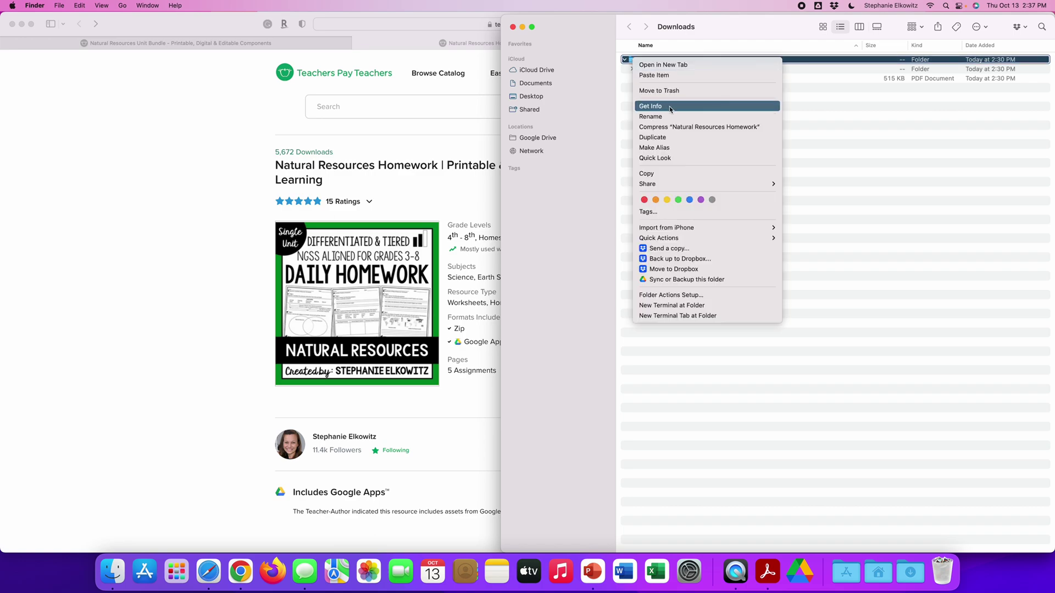
left_click(874, 117)
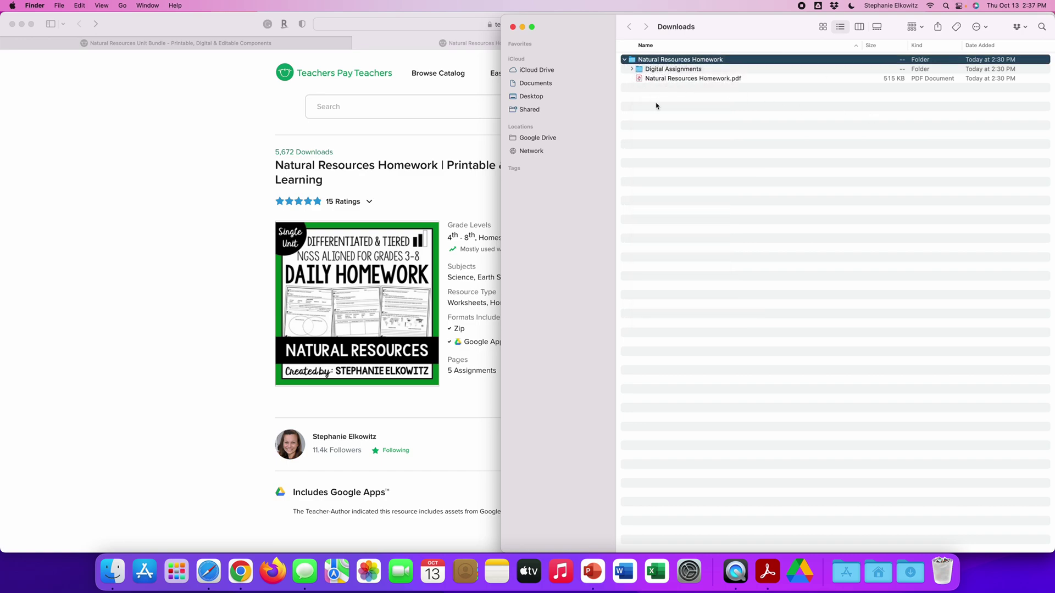
- Open Google Drive from the Google apps grid in Safari's Google tab
left_click(237, 96)
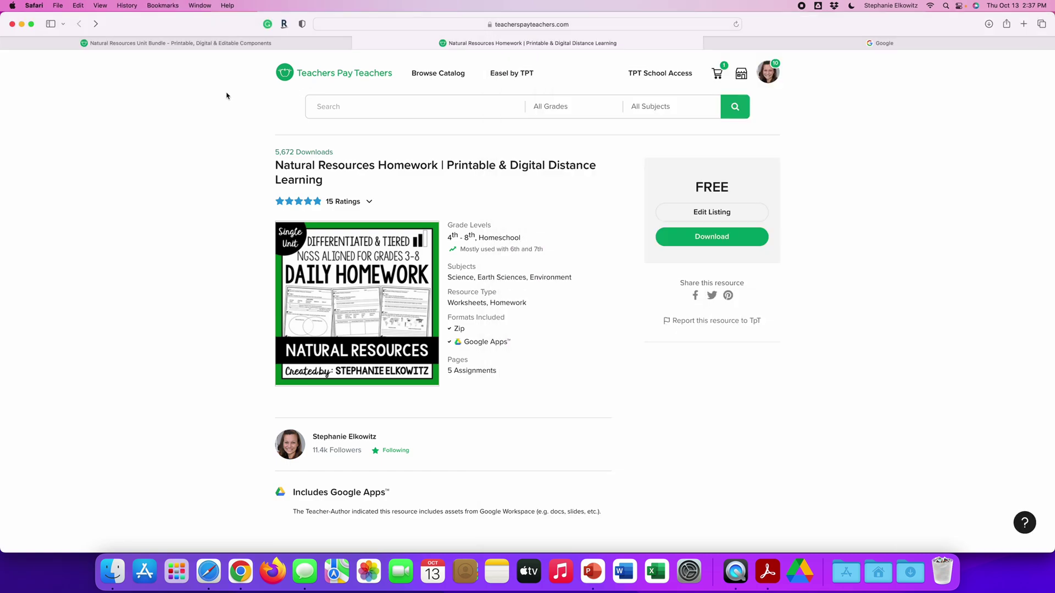
left_click(829, 42)
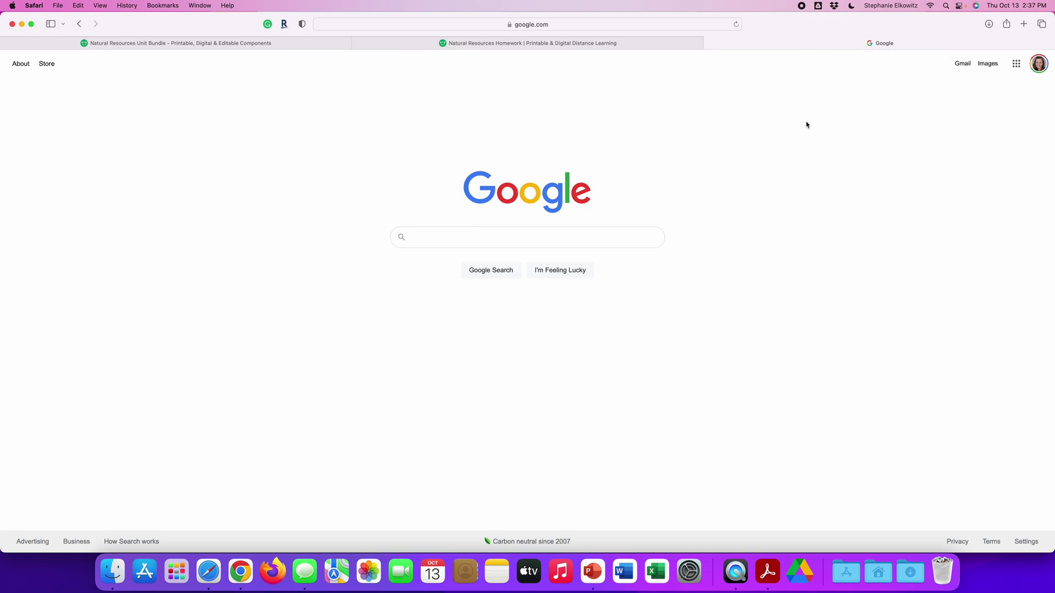
left_click(1011, 68)
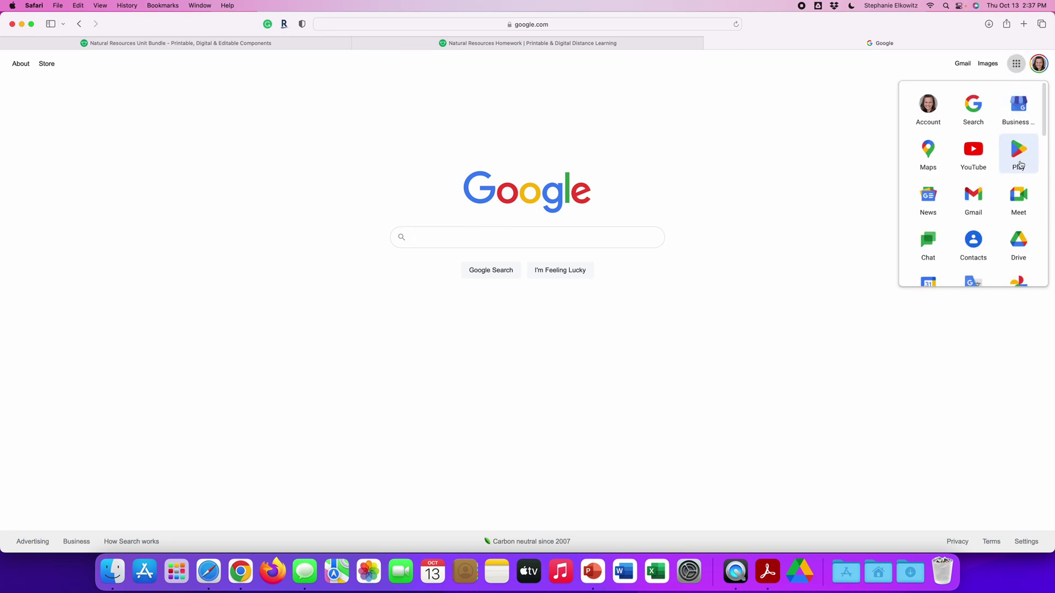
left_click(1025, 243)
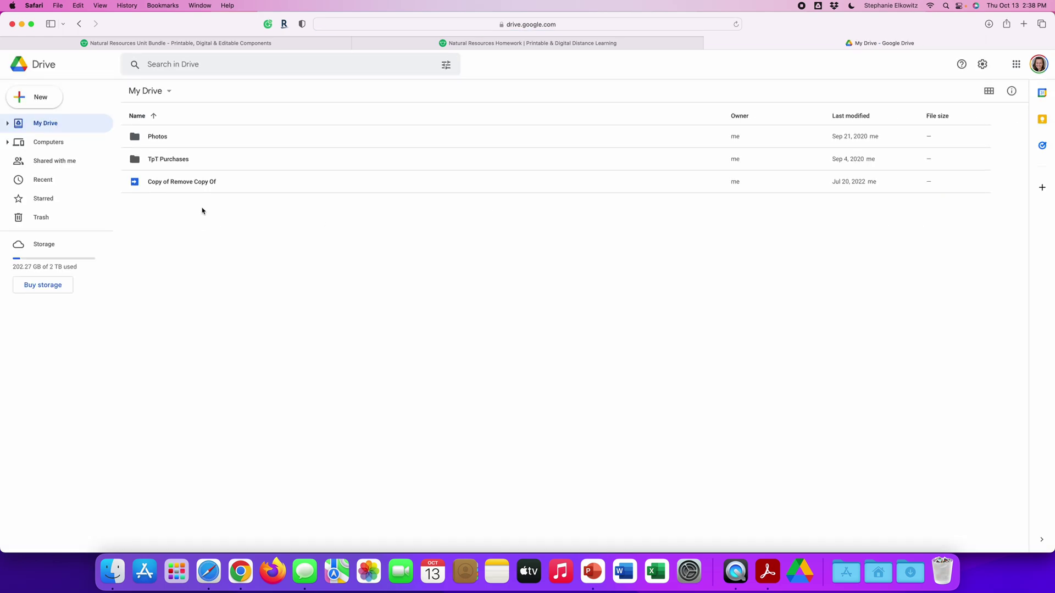
- Upload the Downloads > Natural Resources Homework > Digital Assignments folder to My Drive
left_click(47, 102)
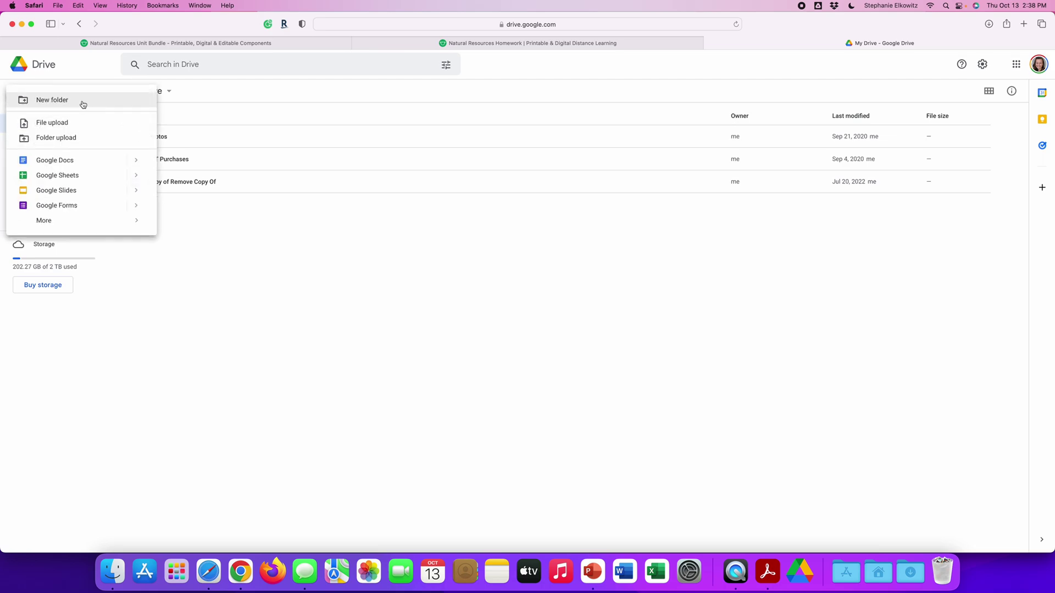
left_click(89, 139)
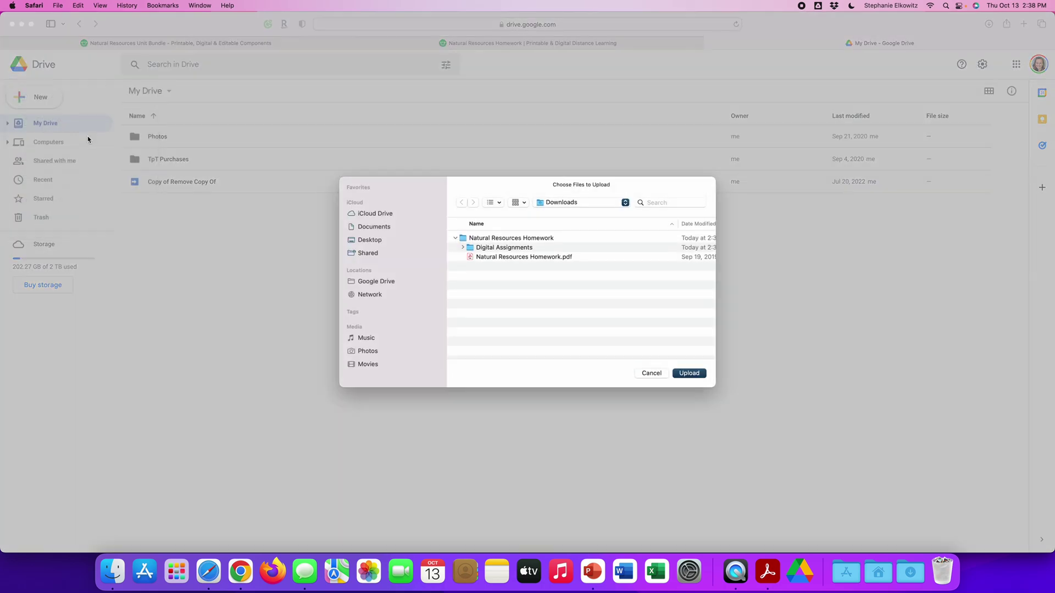
left_click(463, 240)
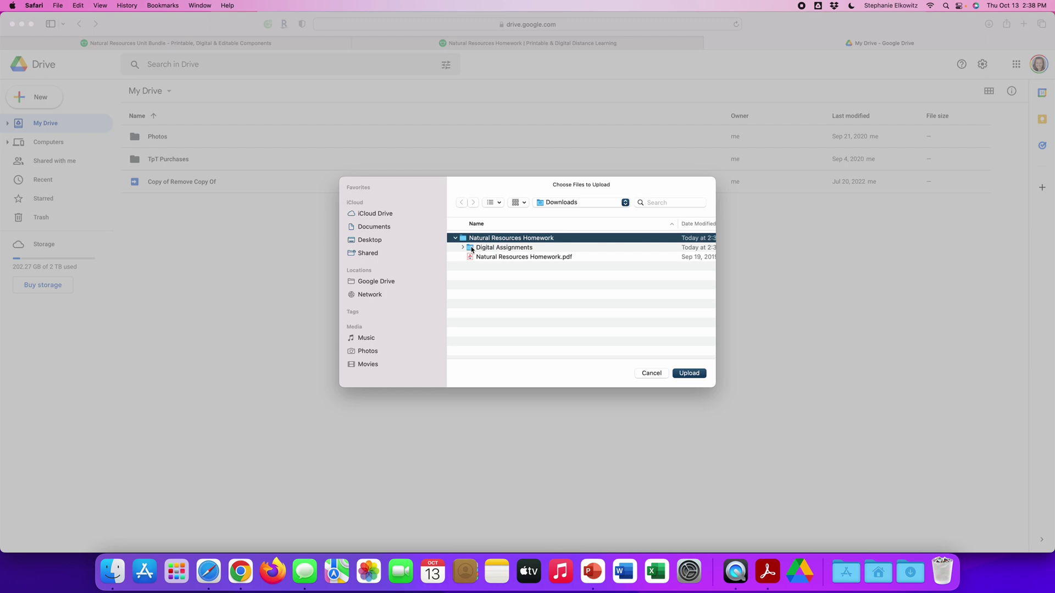
left_click(476, 248)
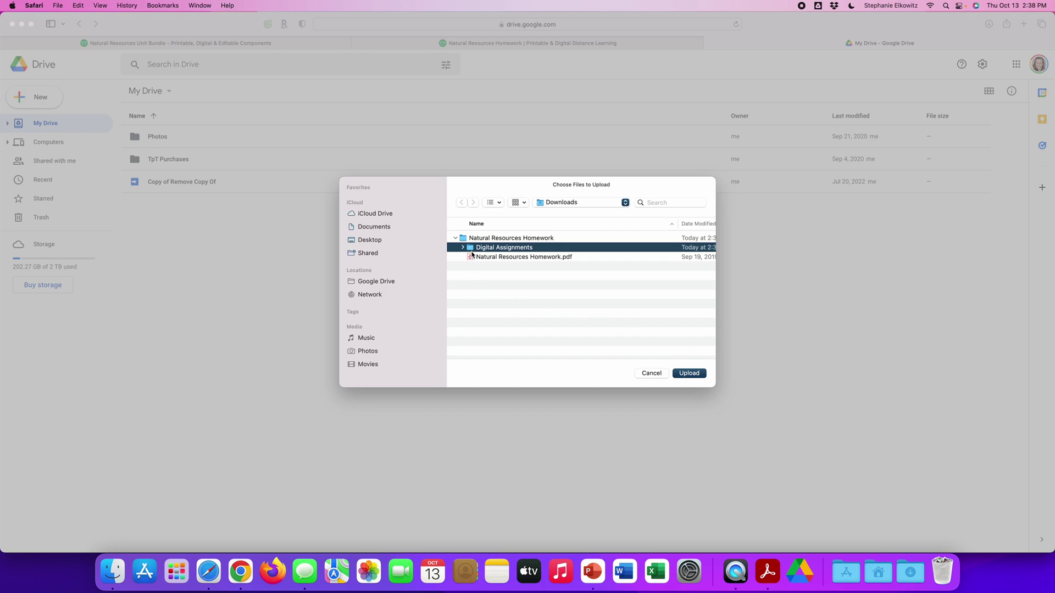
left_click(702, 377)
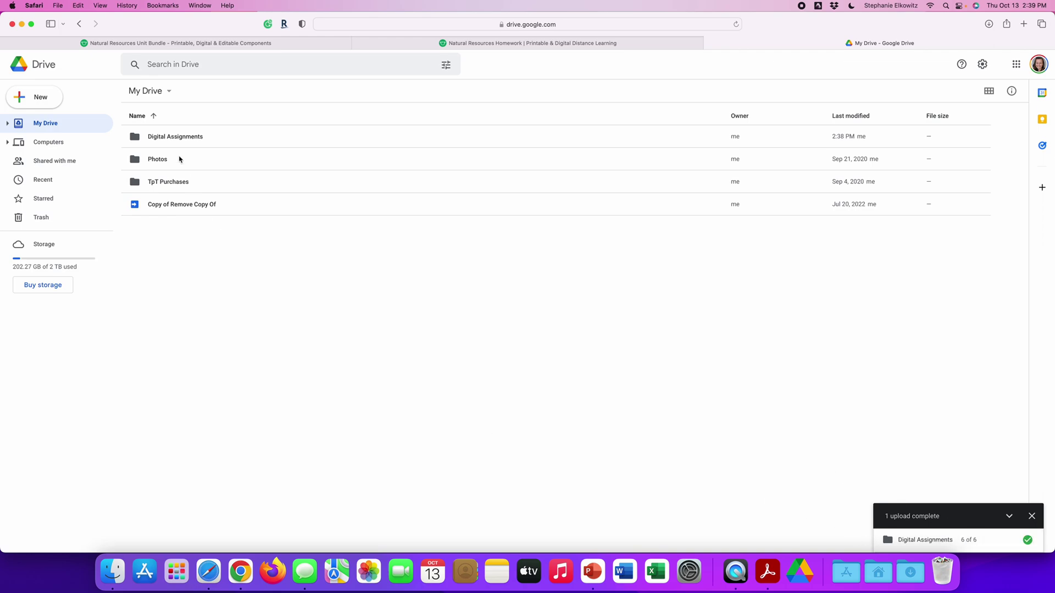
- Rename the Digital Assignments folder by adding 'Natural Resources Homework' before its name
right_click(171, 141)
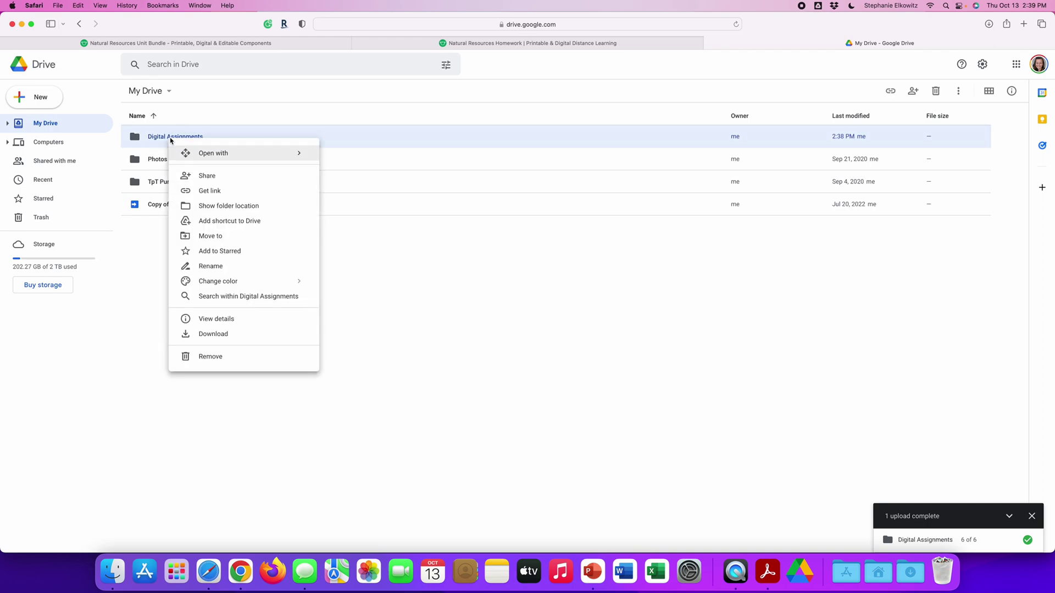
left_click(227, 267)
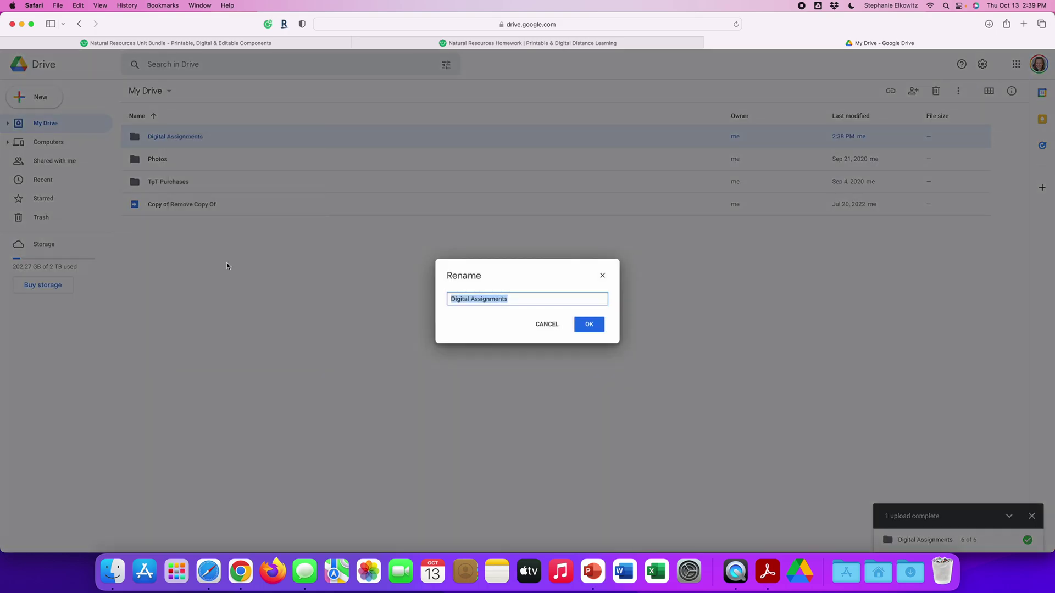
left_click(451, 299)
type("Natural Resources Hom")
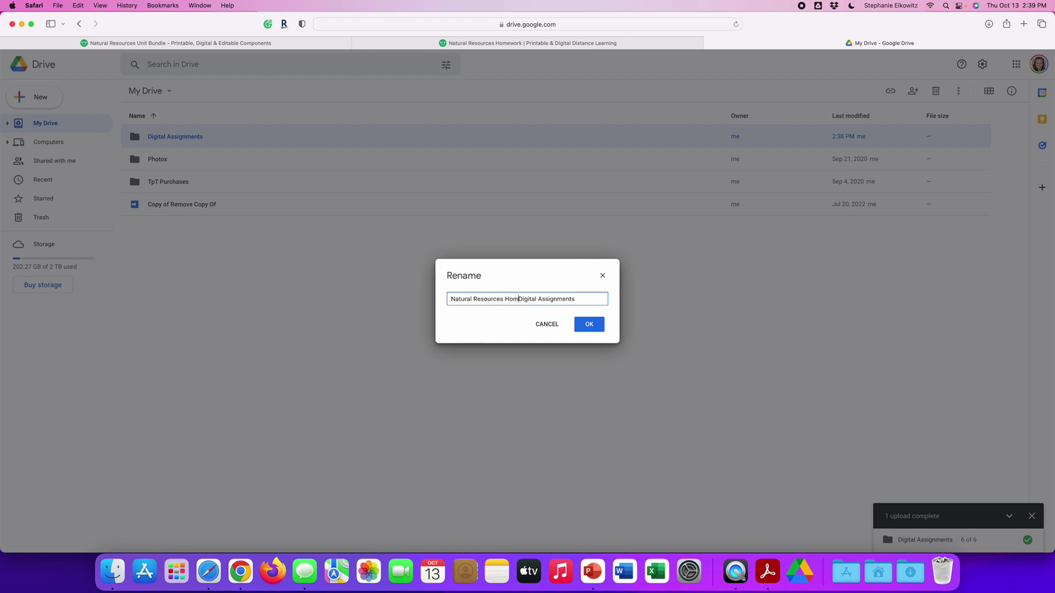
type("ework")
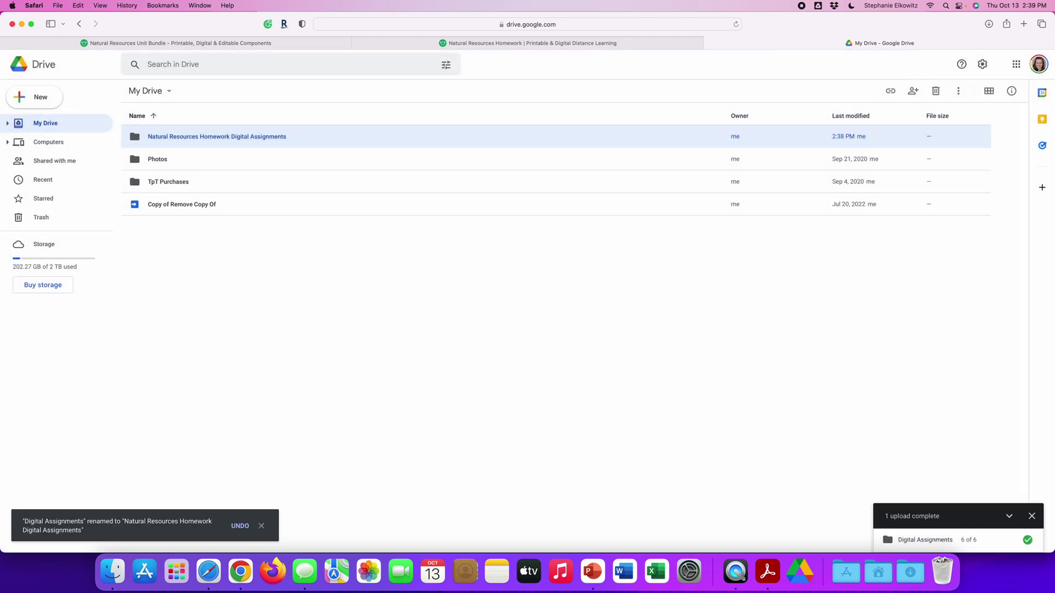
- Open the renamed folder's Distribution slide, check an answer box is editable, then close it
double_click(141, 136)
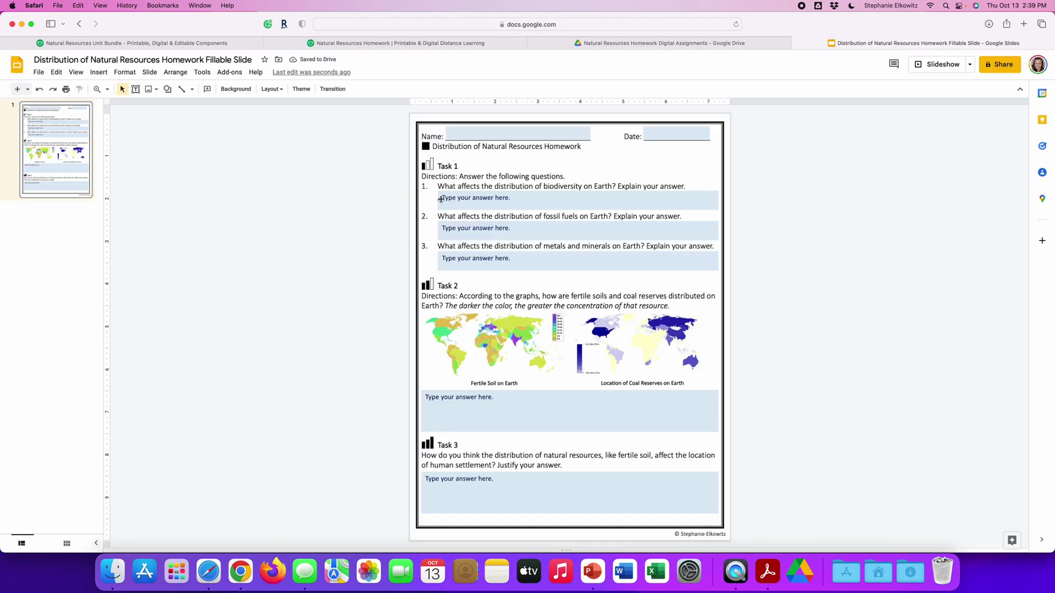
left_click(443, 199)
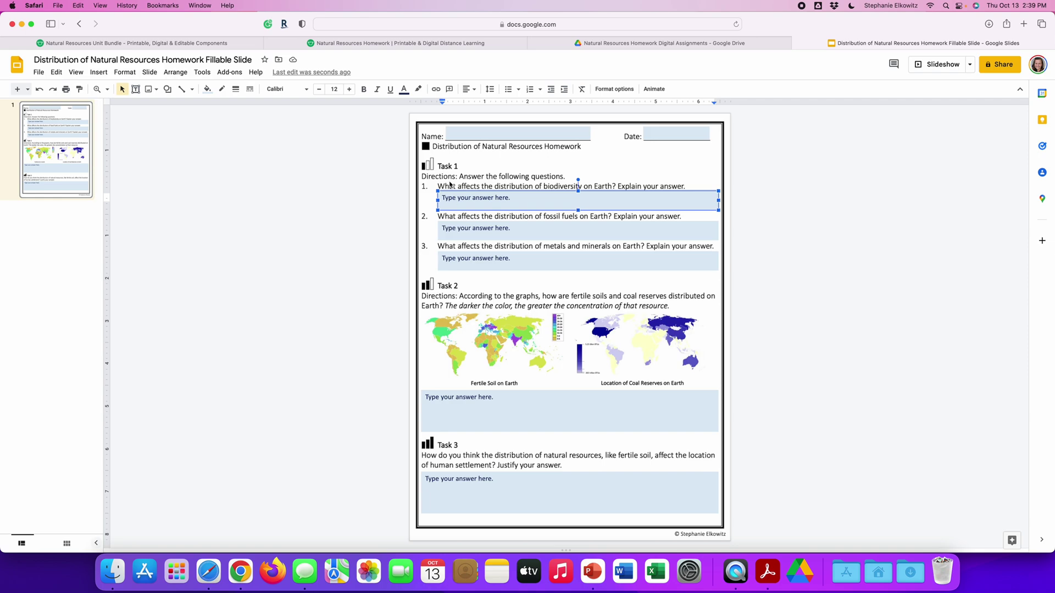
double_click(454, 199)
left_click(798, 43)
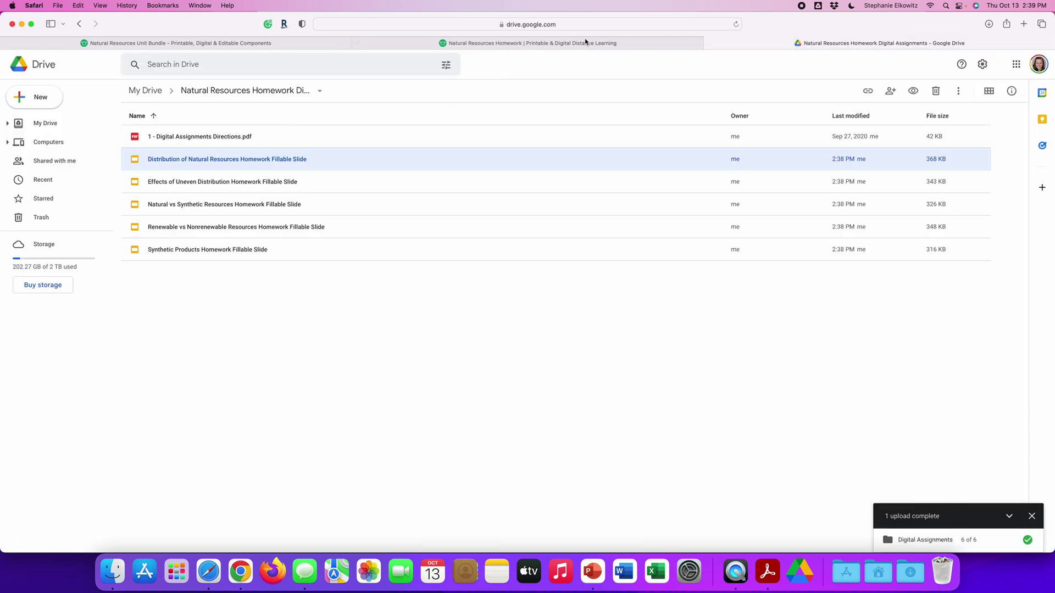
- Go back to My Drive and shrink Safari to reveal the Finder Downloads window
left_click(144, 92)
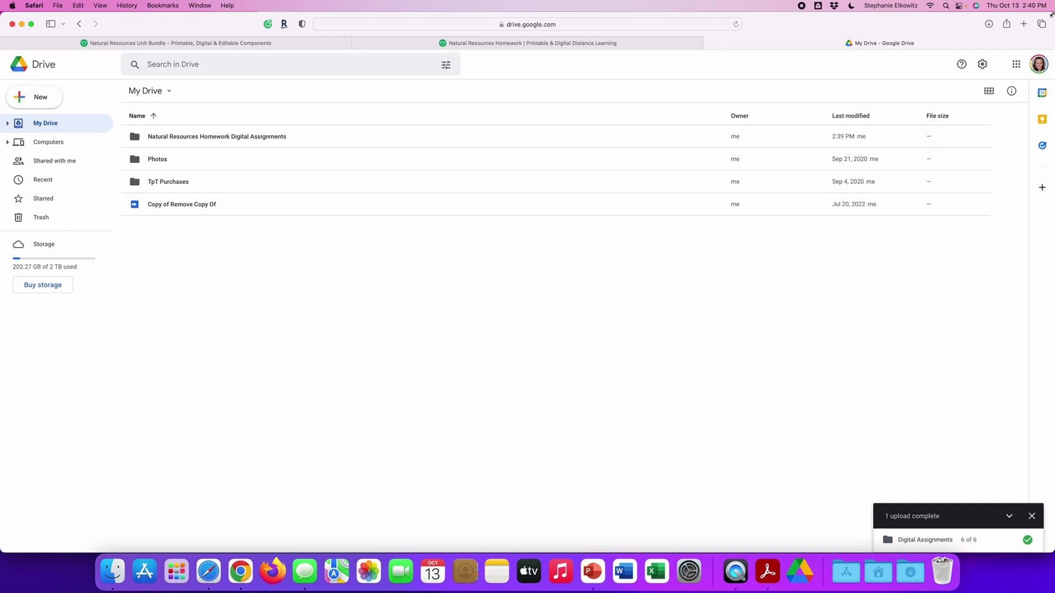
left_click_drag(1050, 14, 555, 4)
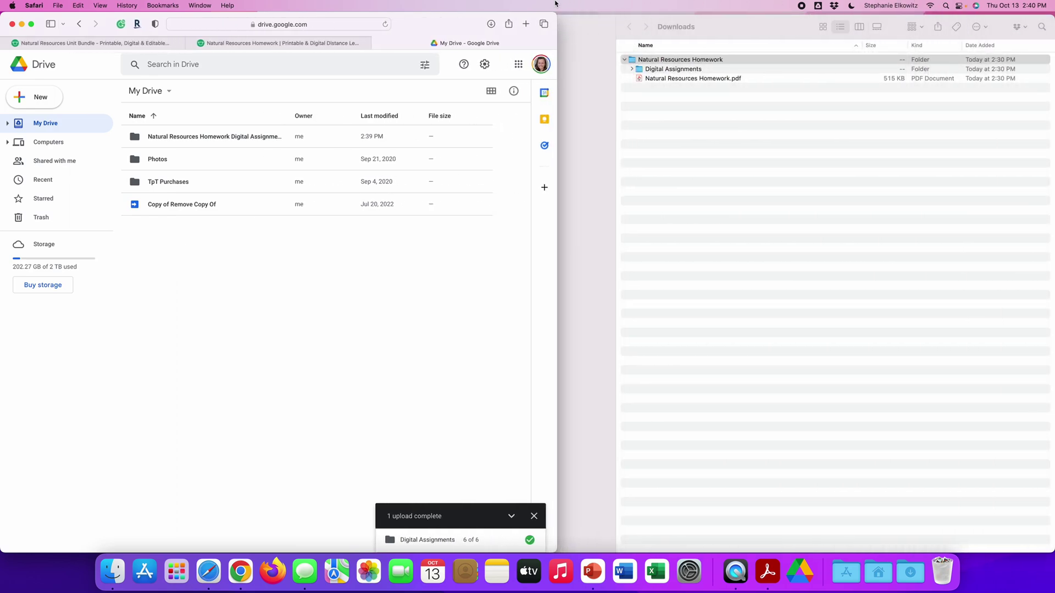
- Expand Digital Assignments in Finder and select its five fillable-slide pptx files
left_click(632, 69)
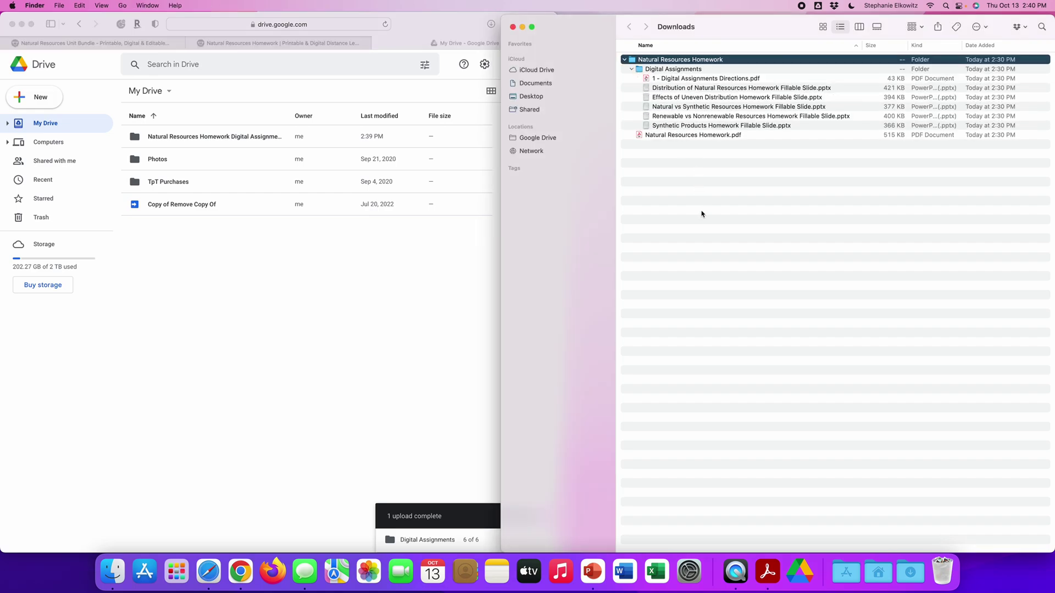
left_click(415, 269)
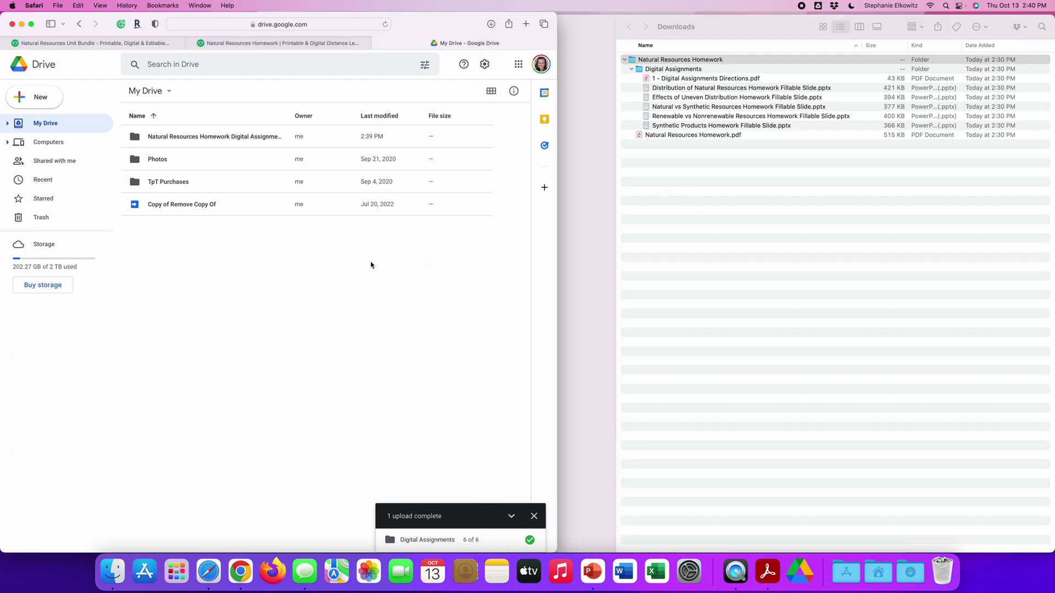
left_click(662, 91)
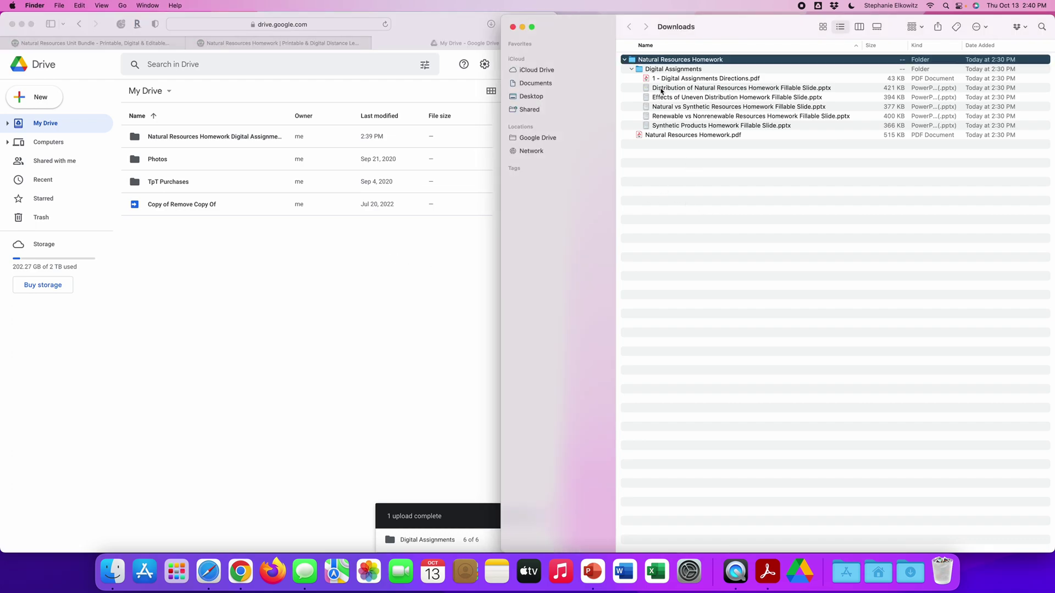
left_click(663, 90)
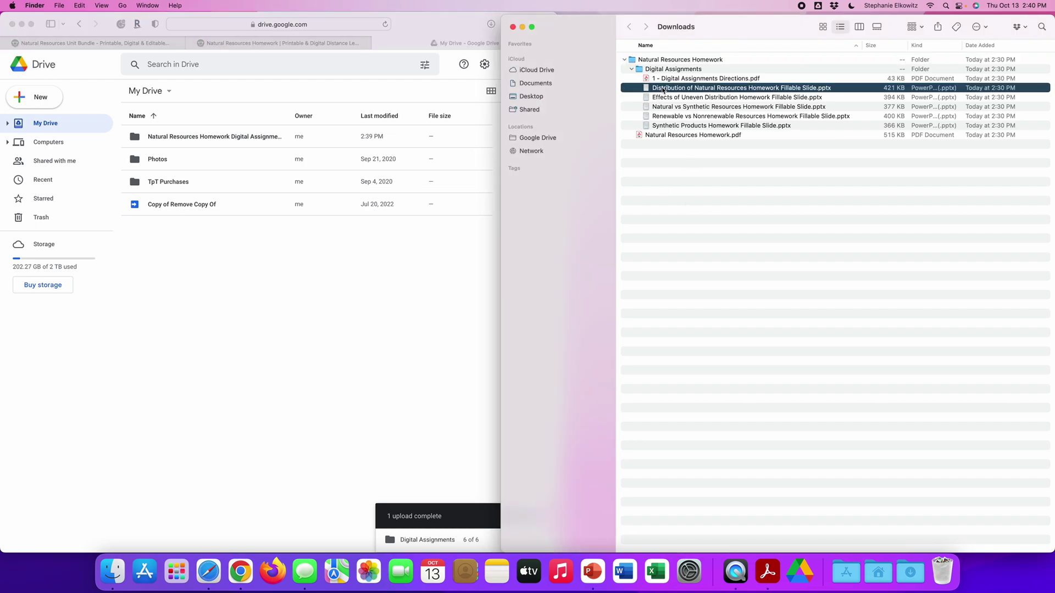
left_click(670, 127, "shift")
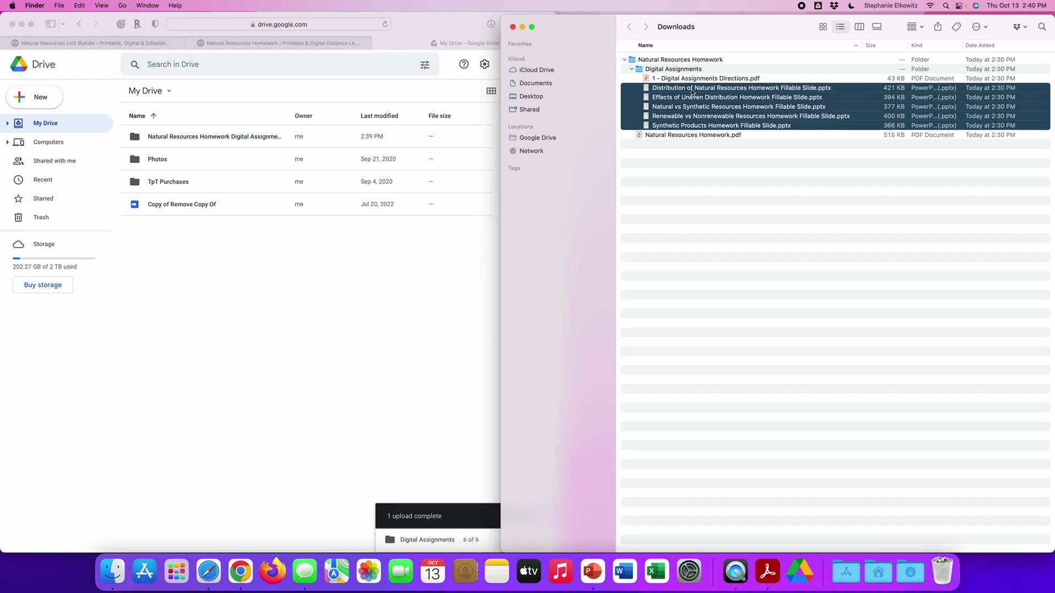
- Drag the five pptx files into My Drive and open the uploaded Distribution slide
left_click_drag(691, 92, 297, 270)
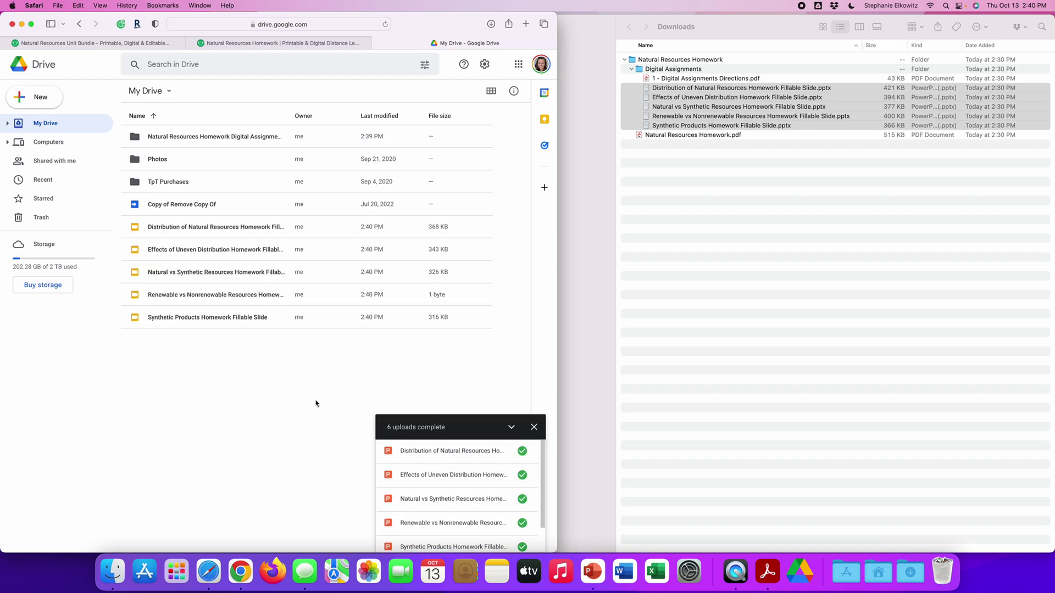
scroll(471, 483, "down", 1)
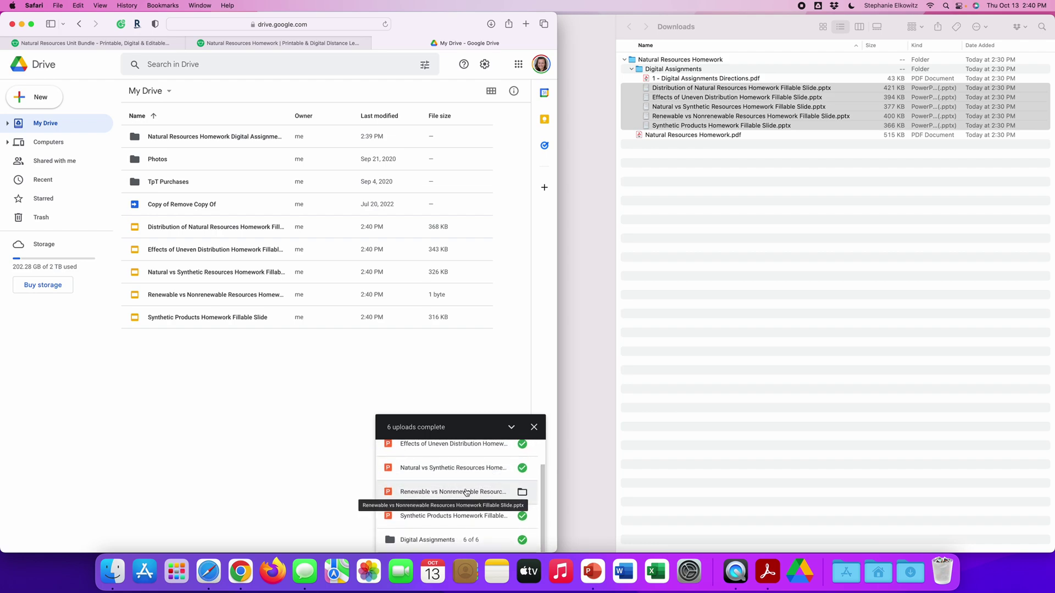
scroll(468, 492, "up", 2)
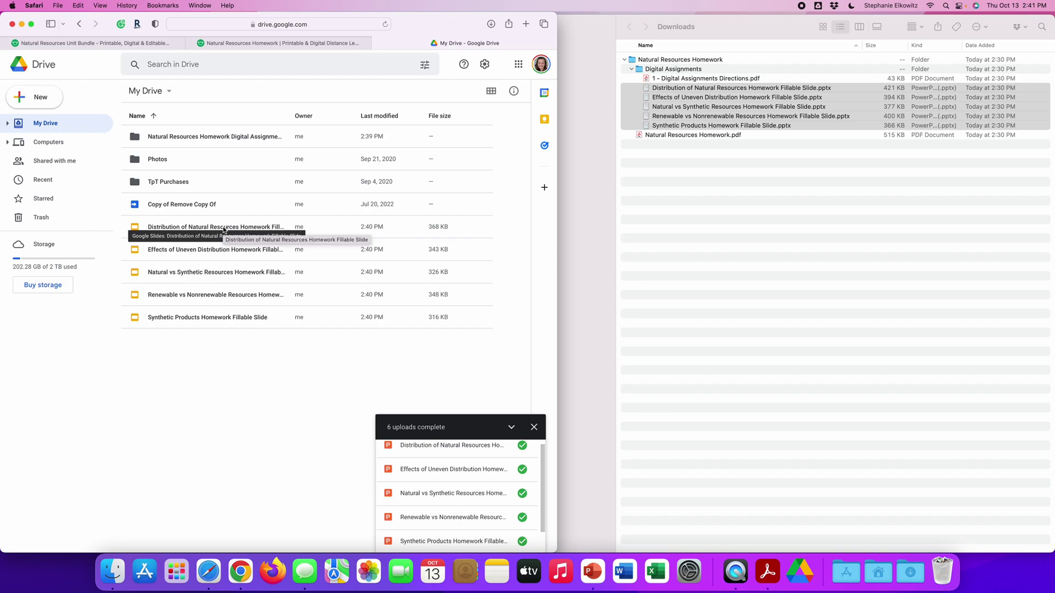
double_click(224, 231)
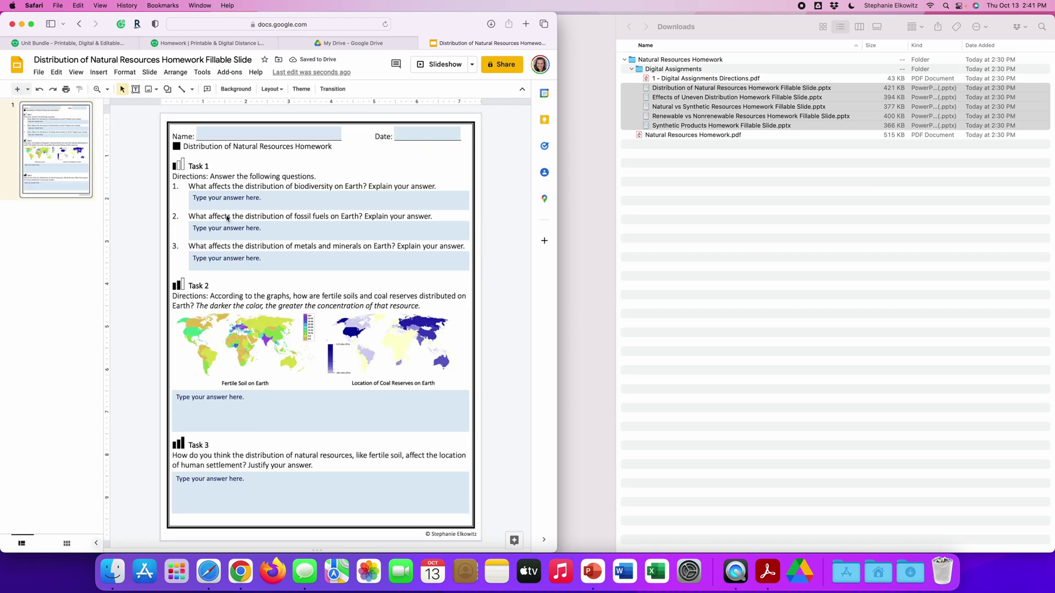
- Test an answer box in the Distribution slide, widen Safari, and return to My Drive
left_click(222, 197)
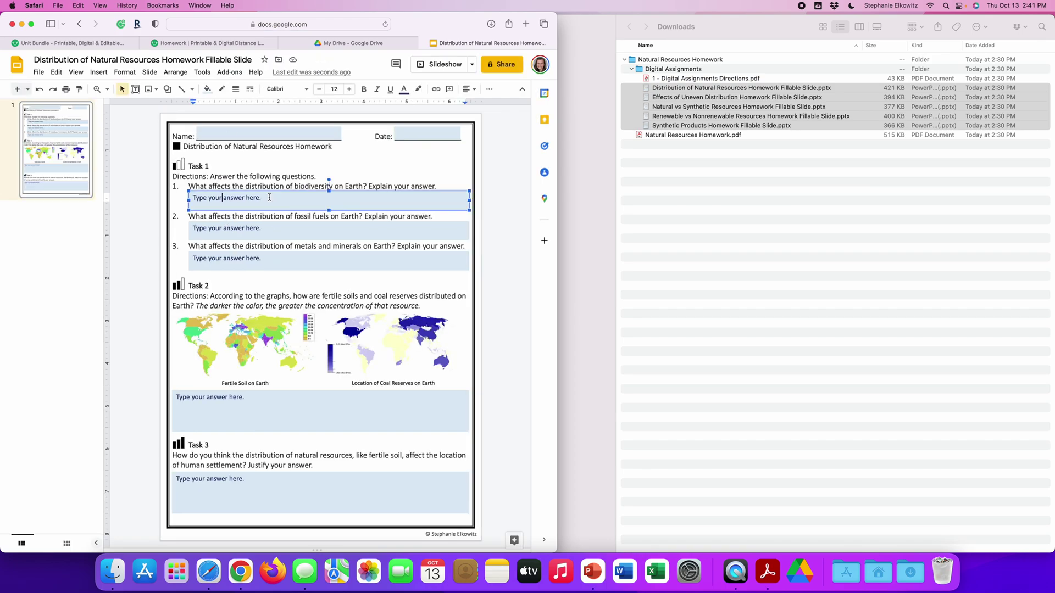
left_click(285, 195)
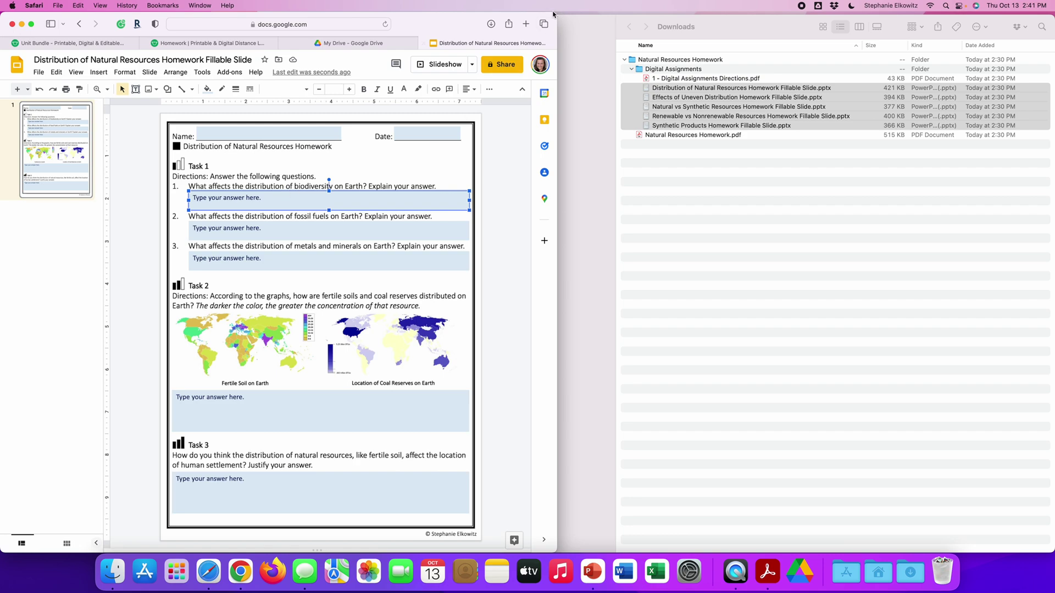
left_click_drag(555, 14, 733, 5)
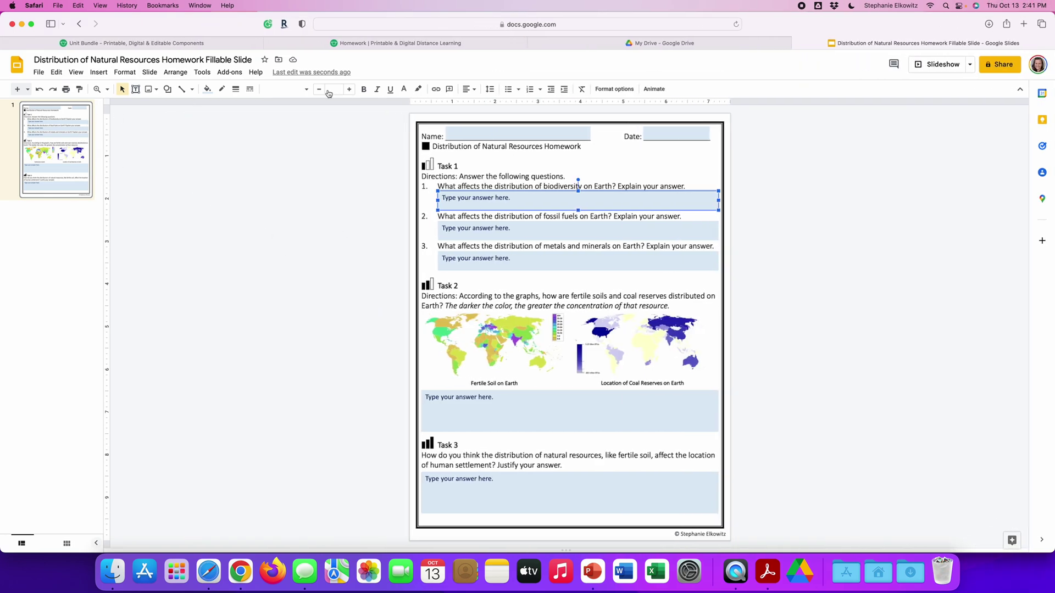
left_click(578, 45)
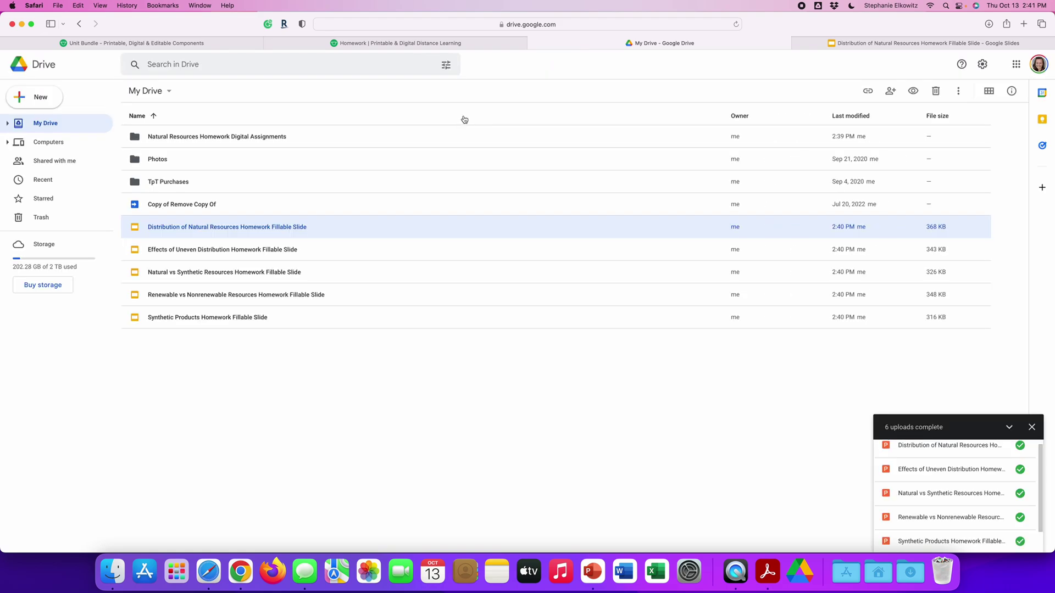
left_click(303, 399)
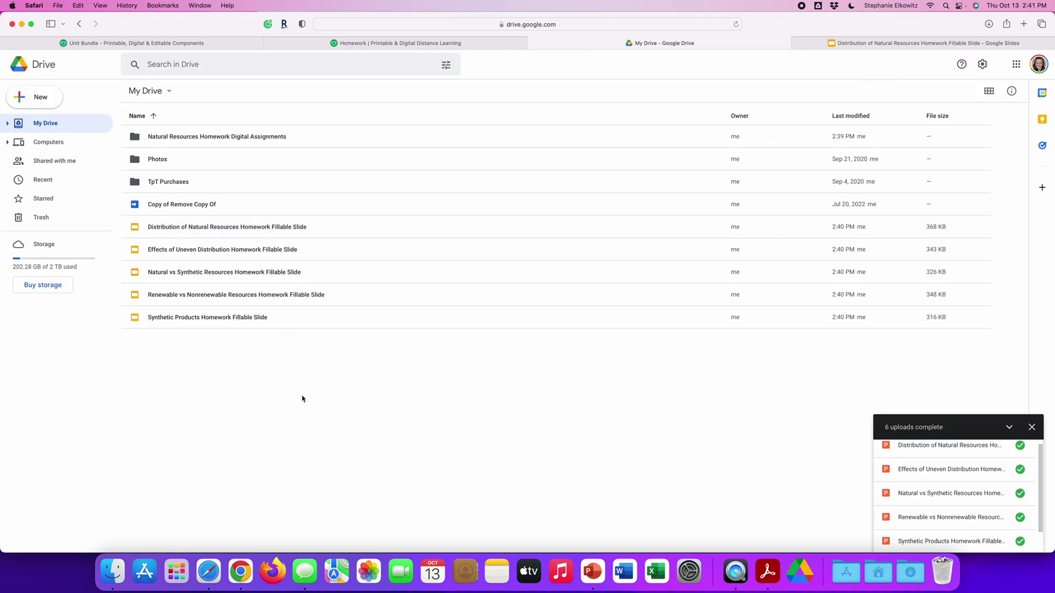